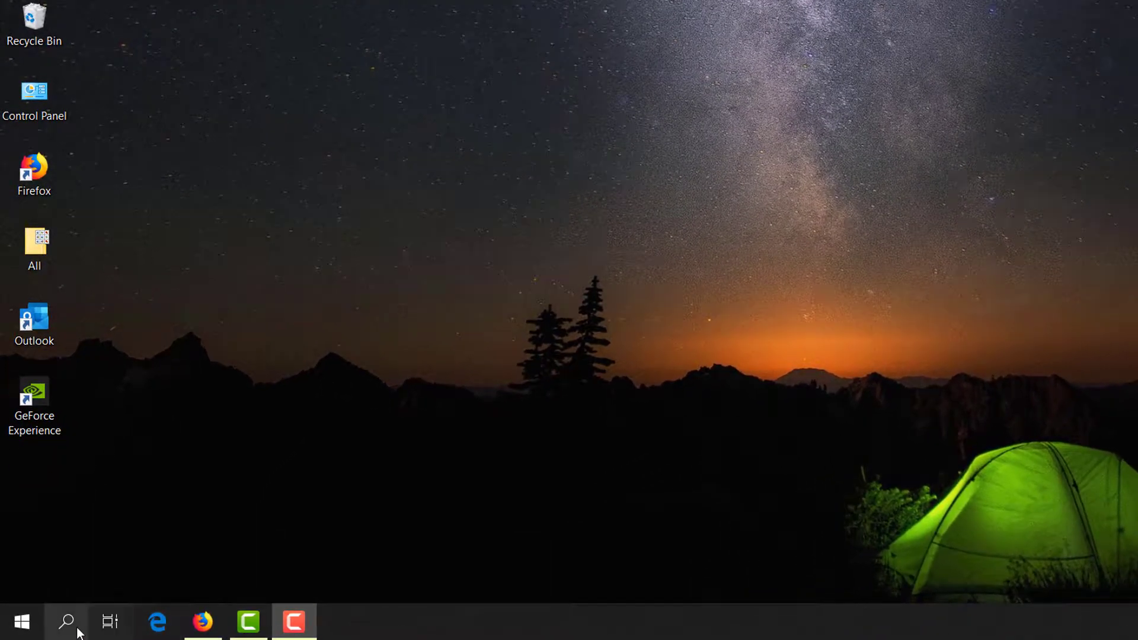
Search Windows for 'services', open the Services app, and maximize its window.
left_click(78, 633)
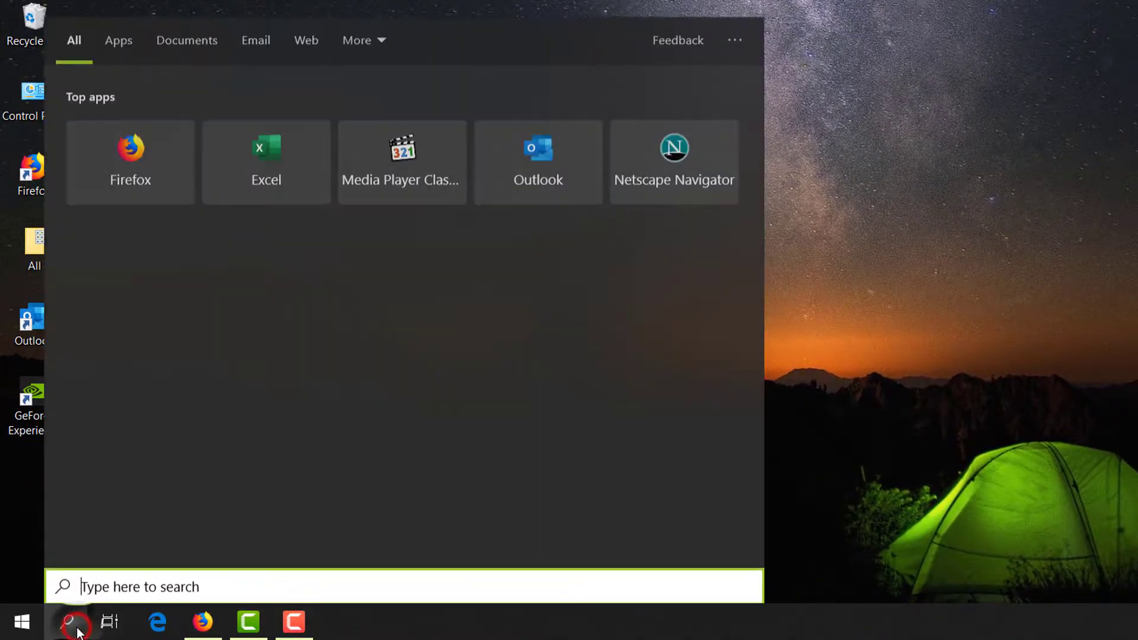
type("ser")
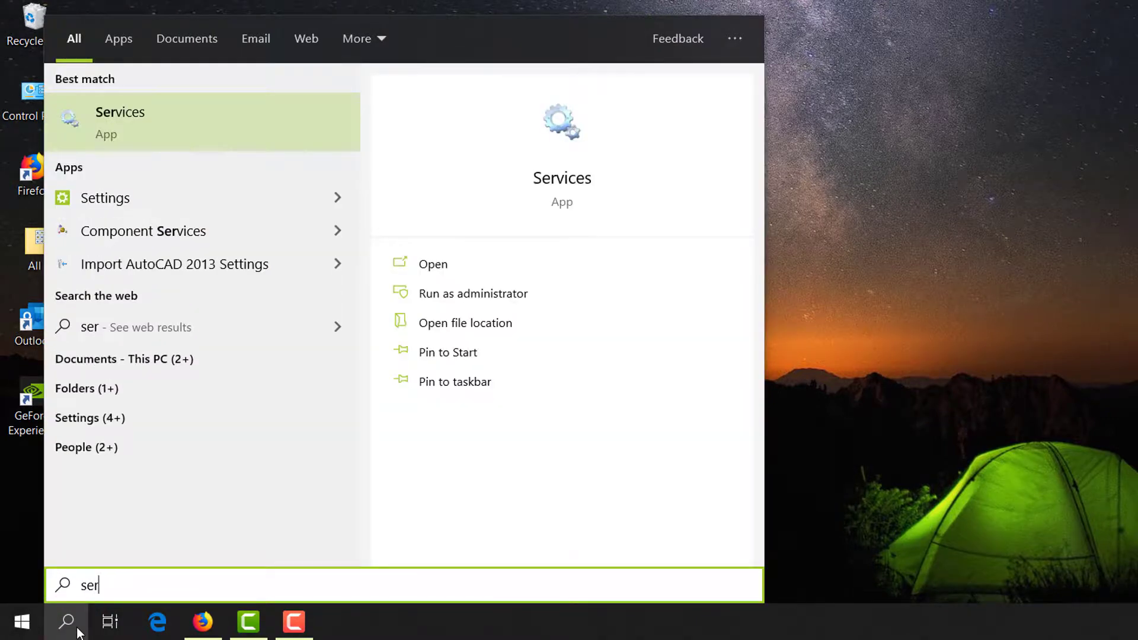
type("vicw")
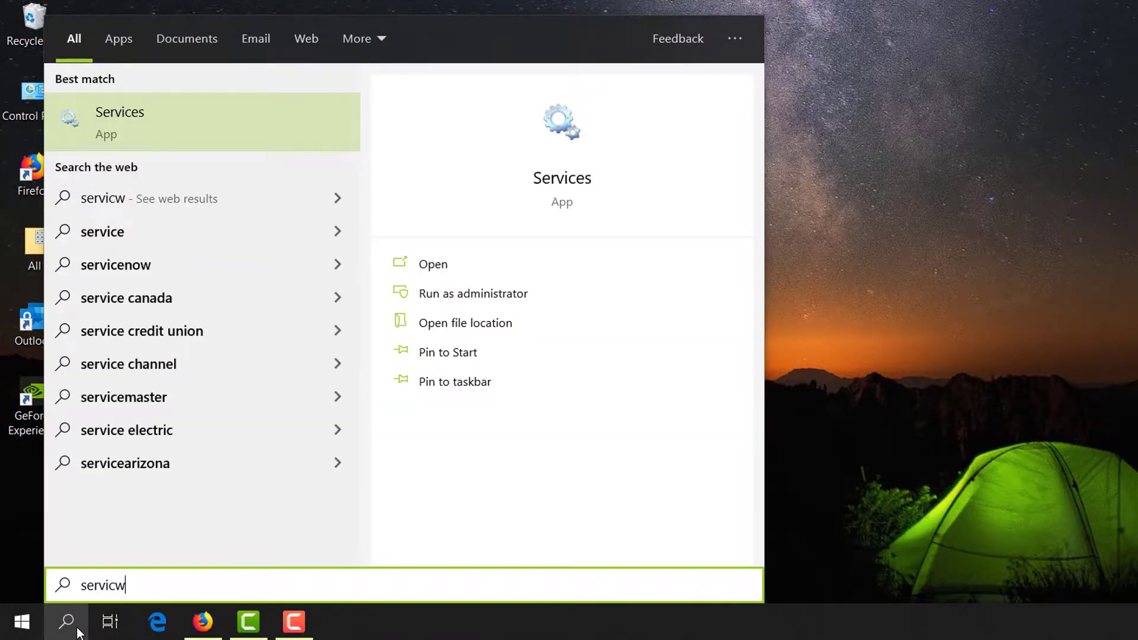
key("BackSpace")
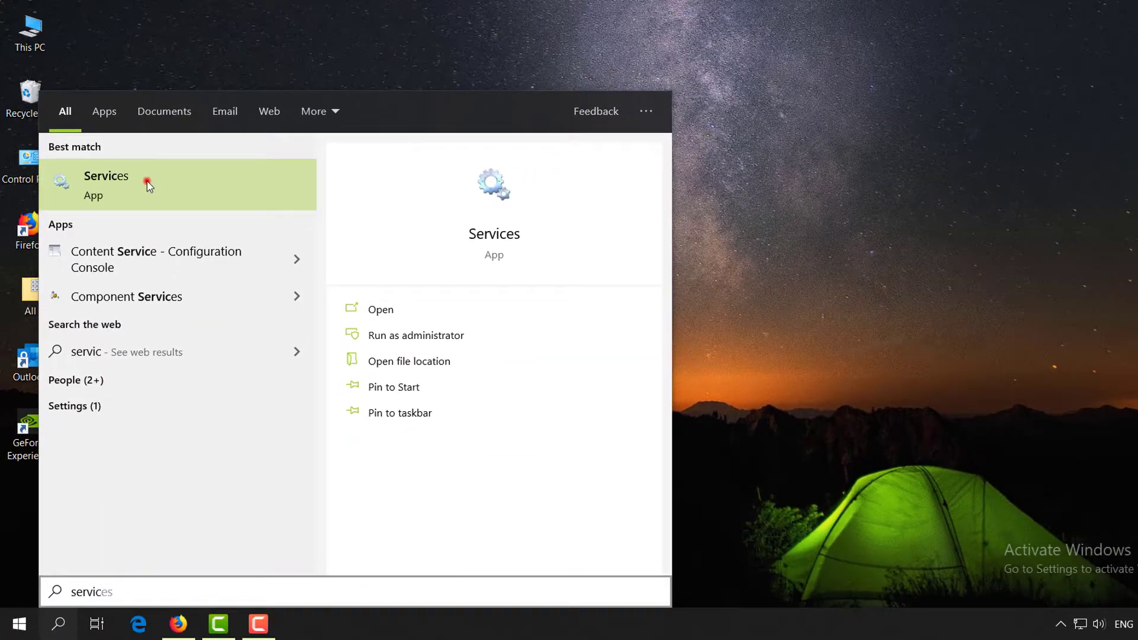
left_click(166, 117)
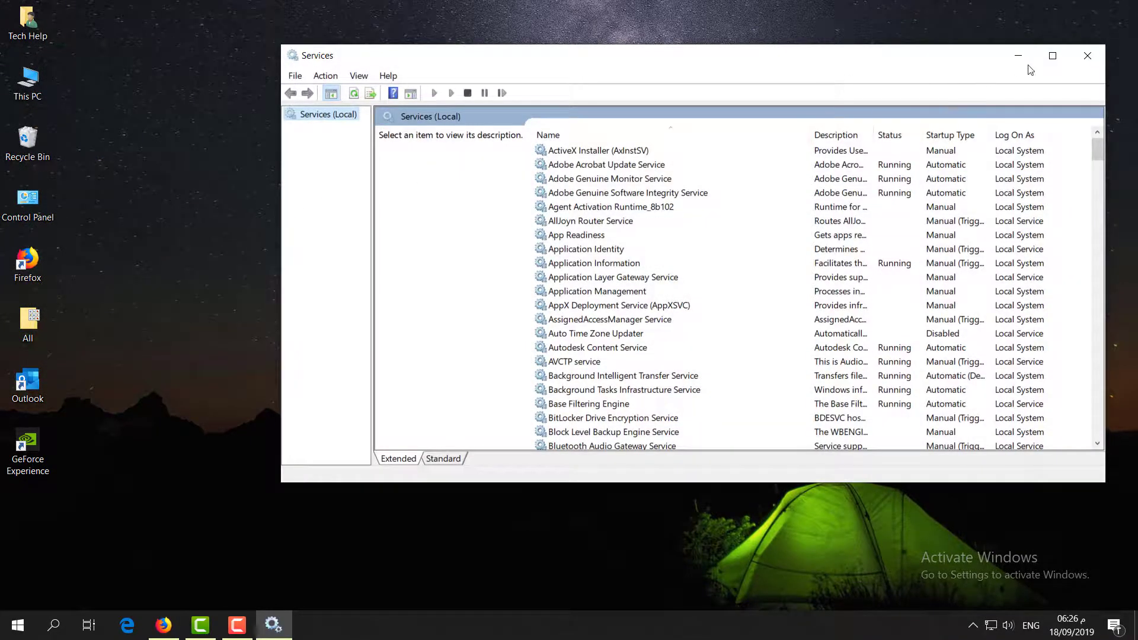
left_click(1048, 56)
left_click_drag(1130, 126, 1136, 530)
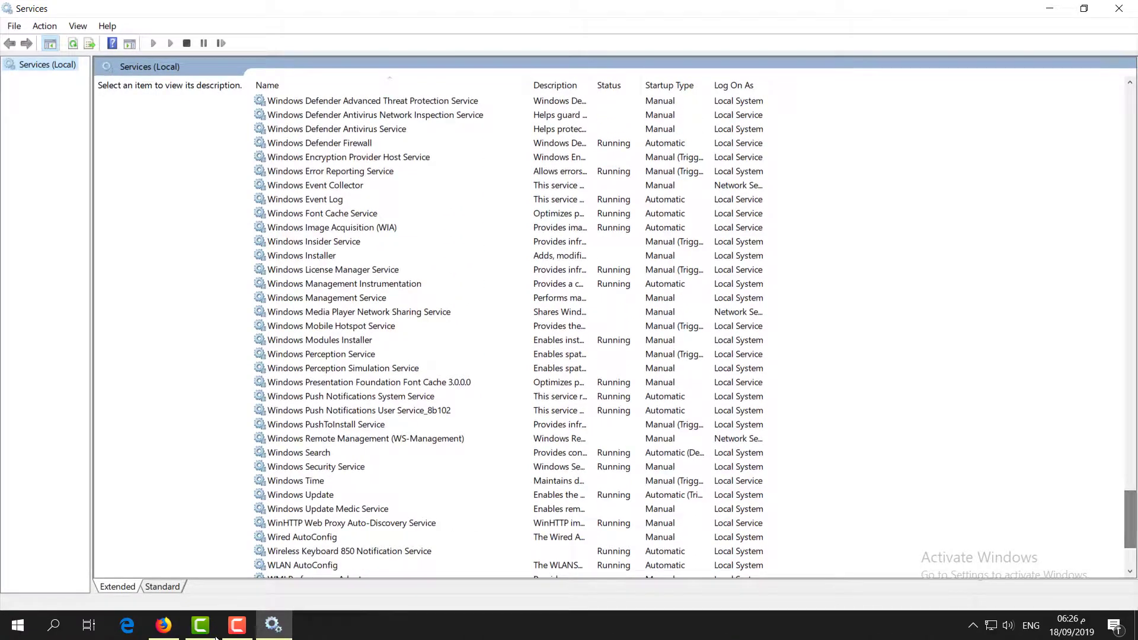
Stop the Windows Update service, set its startup type to Disabled, and restore the Services window.
double_click(310, 495)
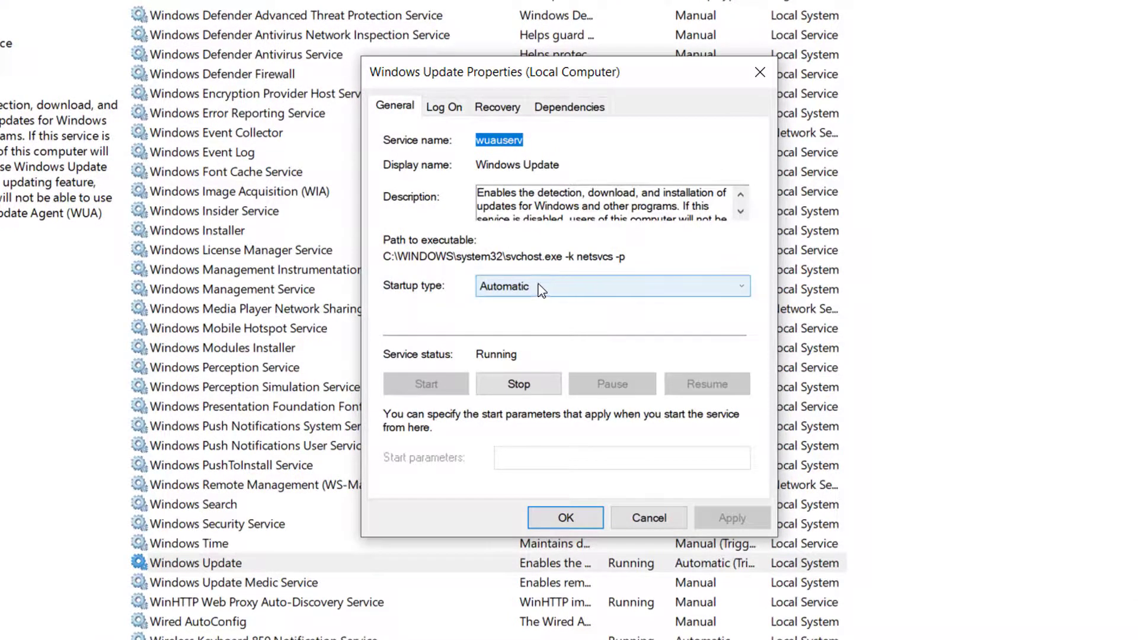
left_click(538, 285)
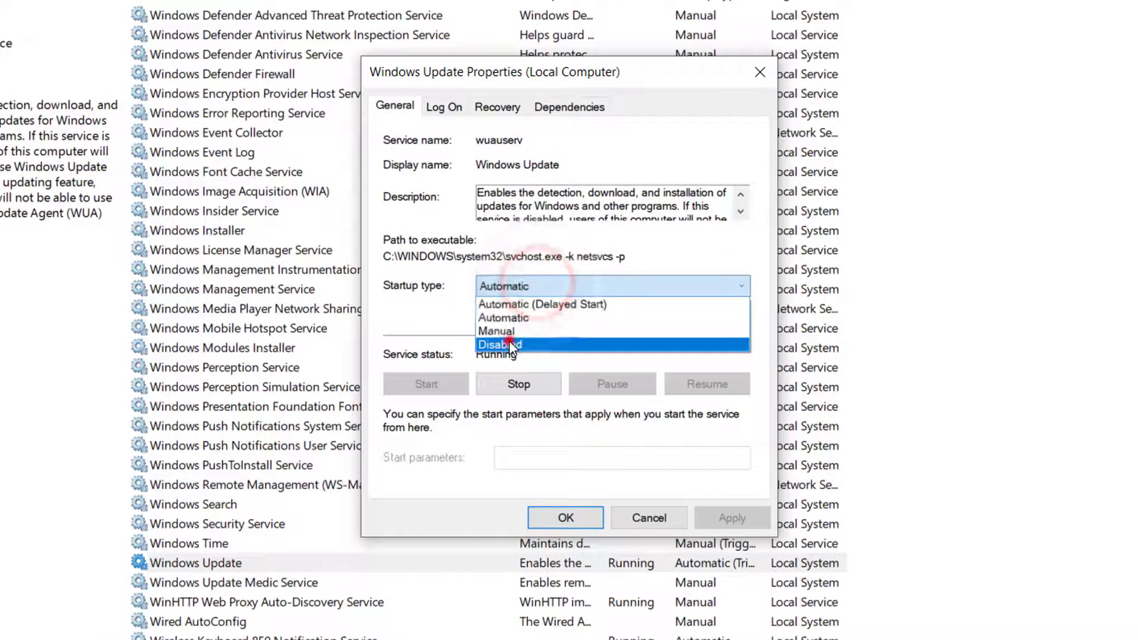
left_click(510, 340)
left_click(517, 385)
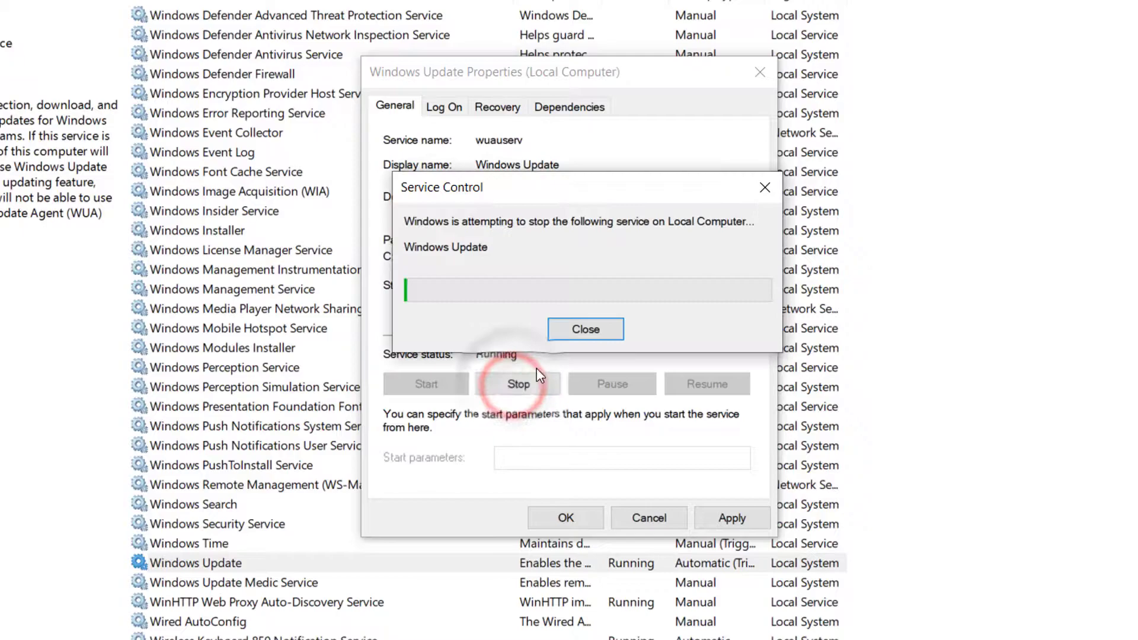
left_click(728, 517)
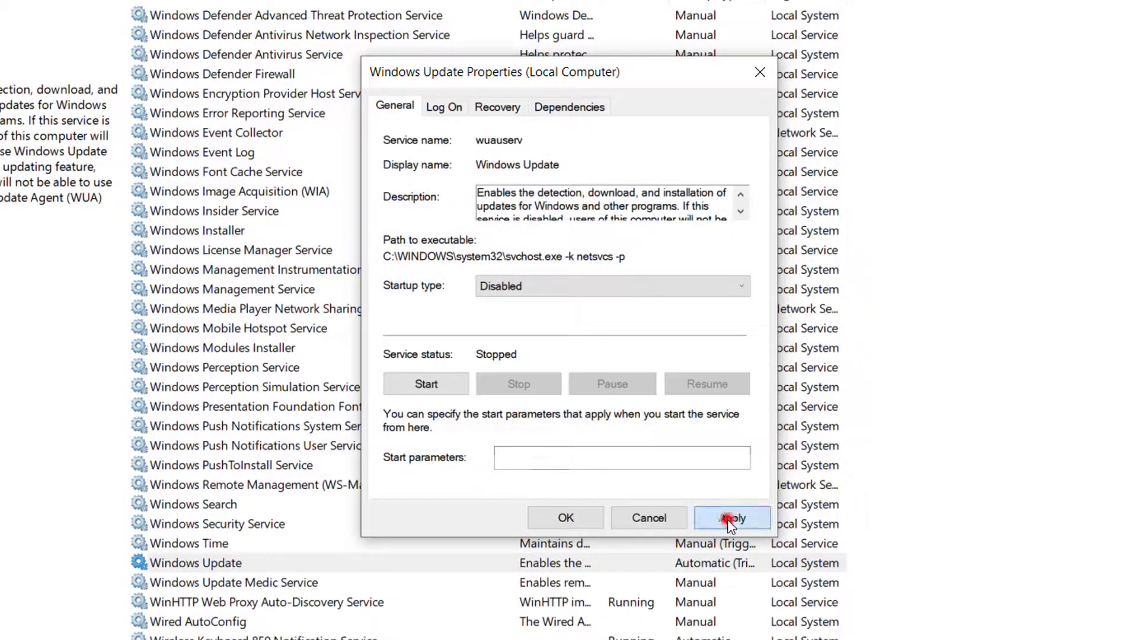
left_click(567, 515)
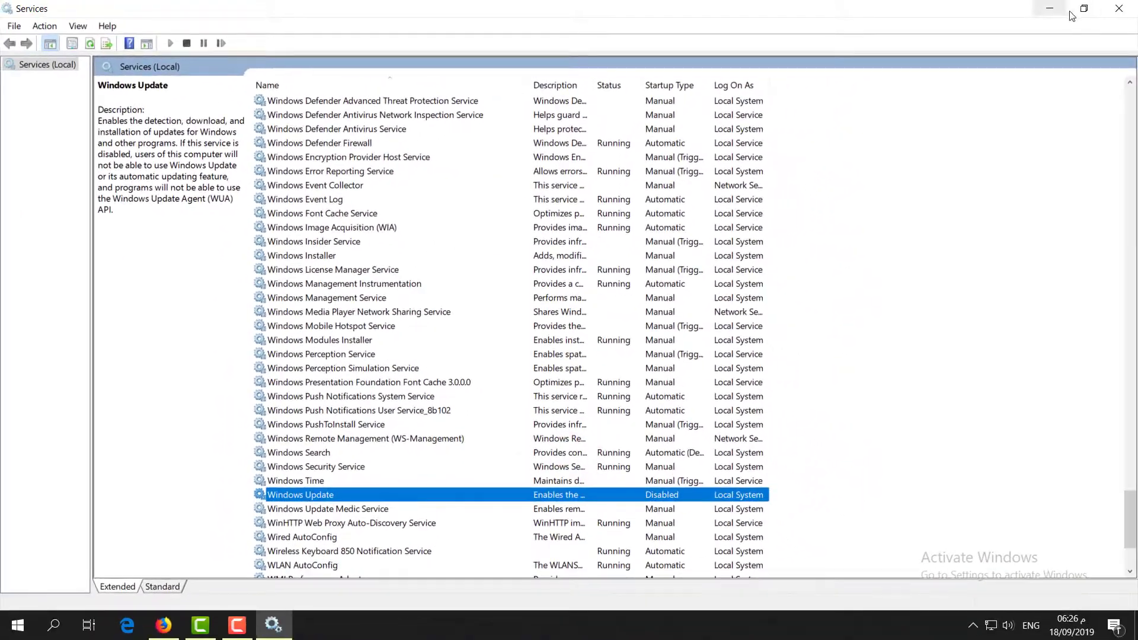
left_click(1073, 11)
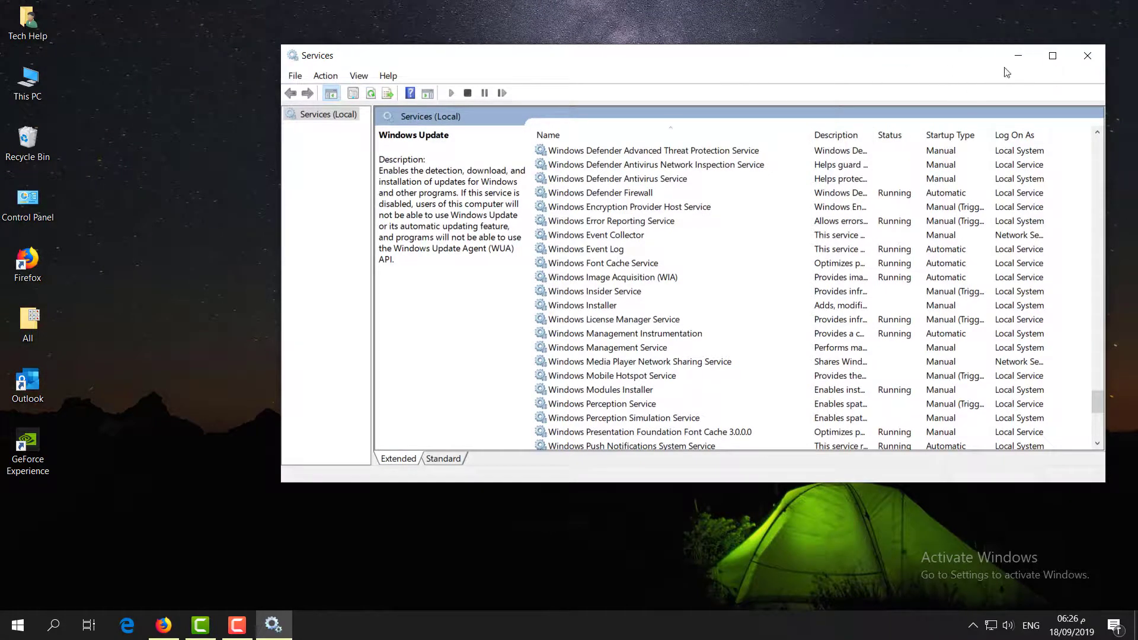
Browse to C:\Windows\SoftwareDistribution in File Explorer and select all seven items.
left_click(1011, 62)
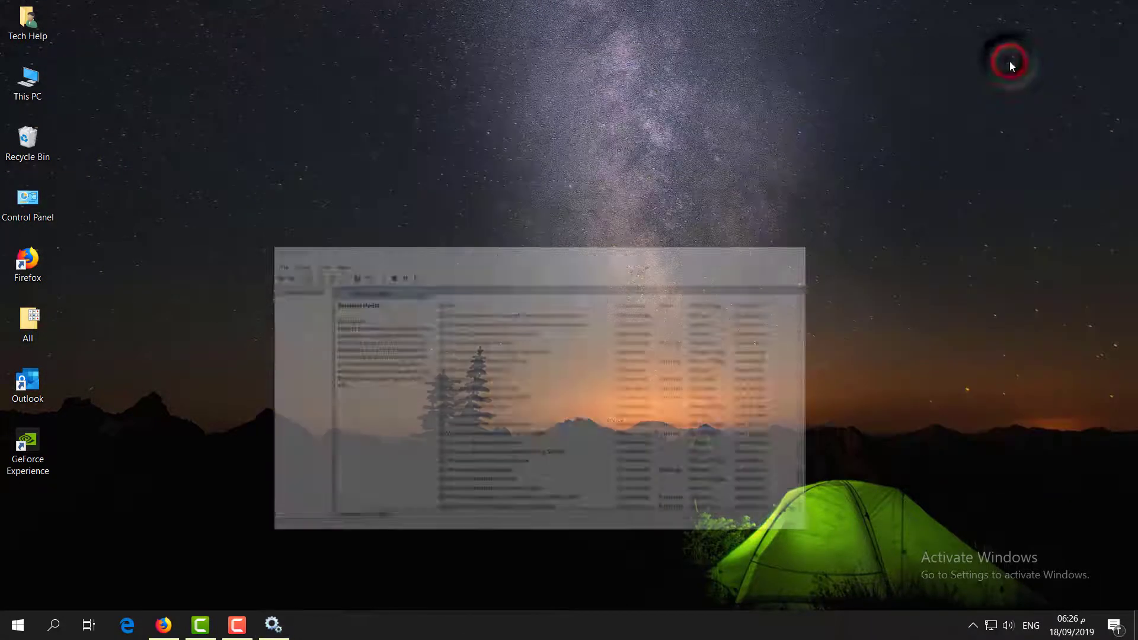
double_click(27, 91)
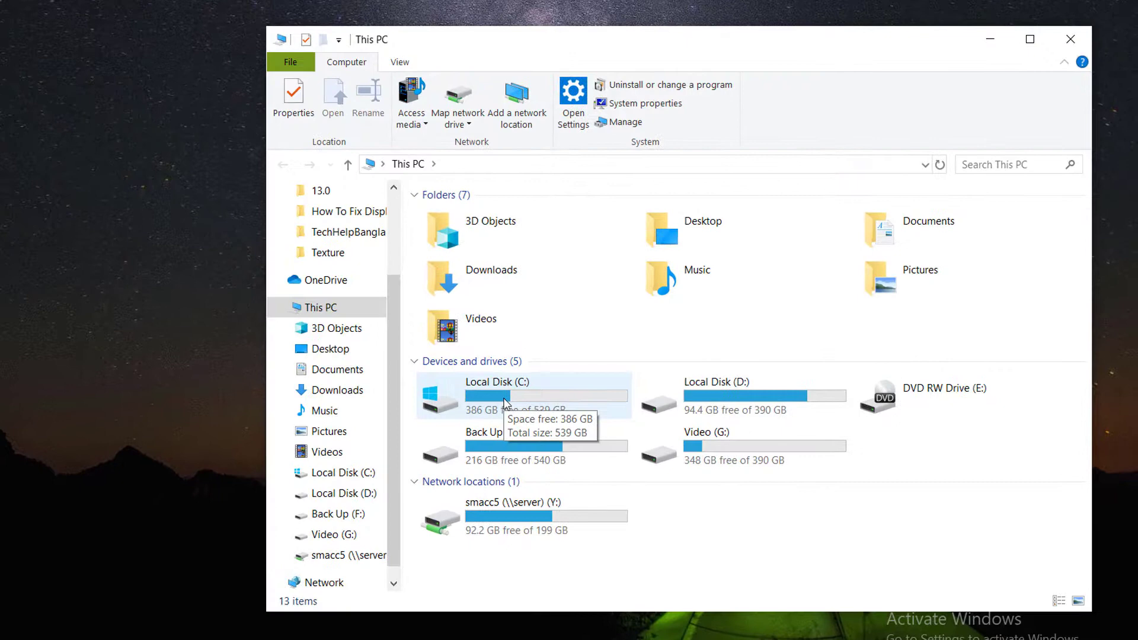
double_click(506, 403)
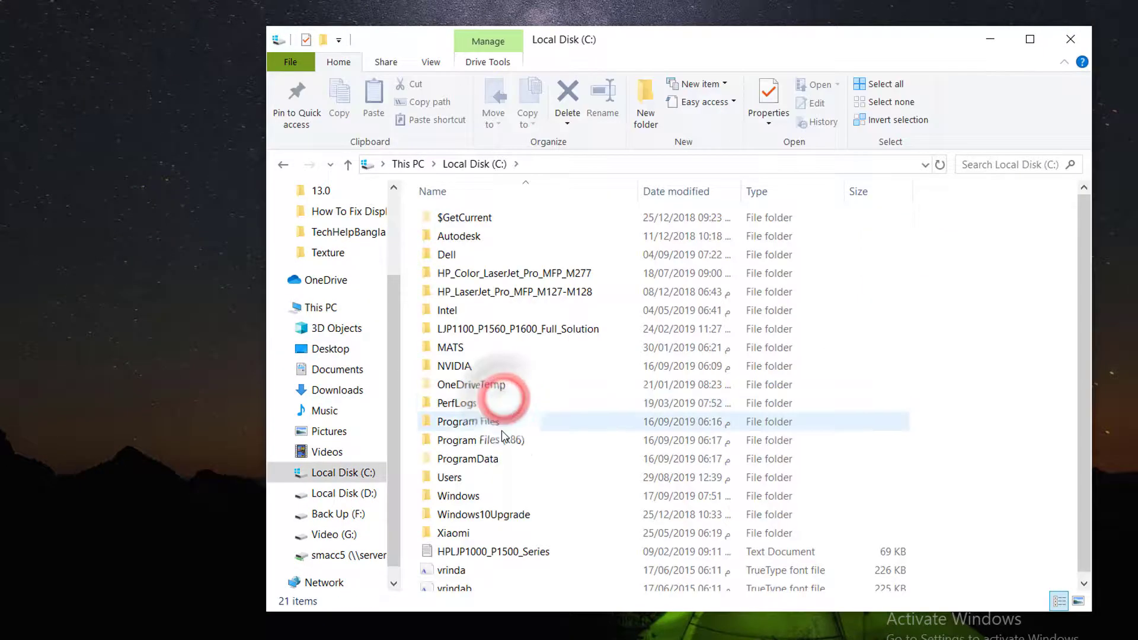
double_click(482, 495)
scroll(503, 524, "down", 2)
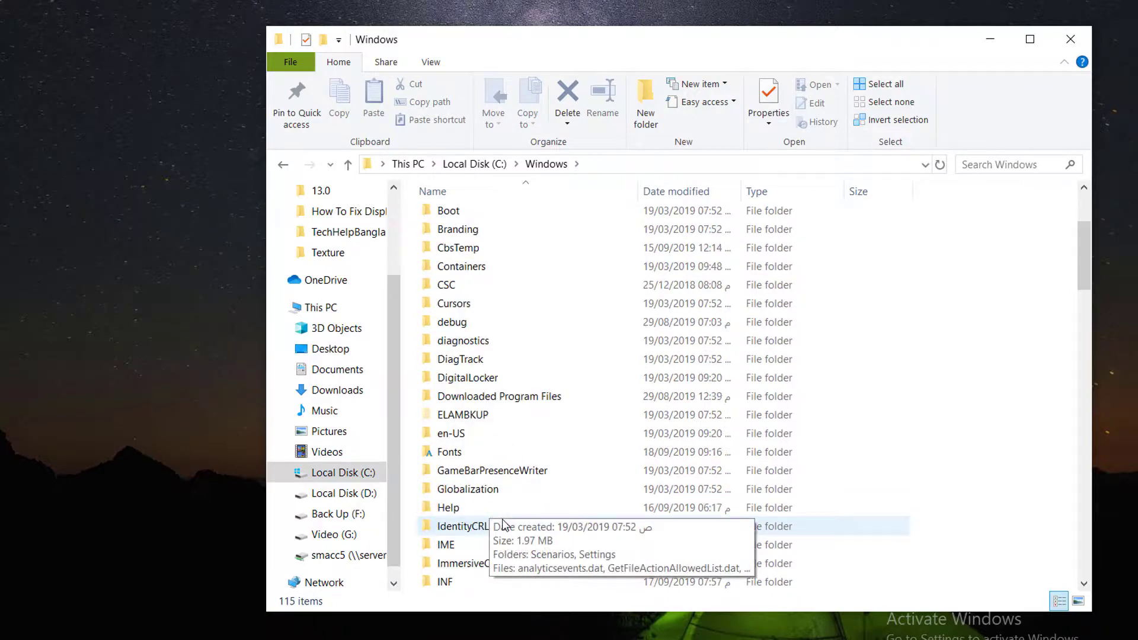
scroll(502, 524, "down", 11)
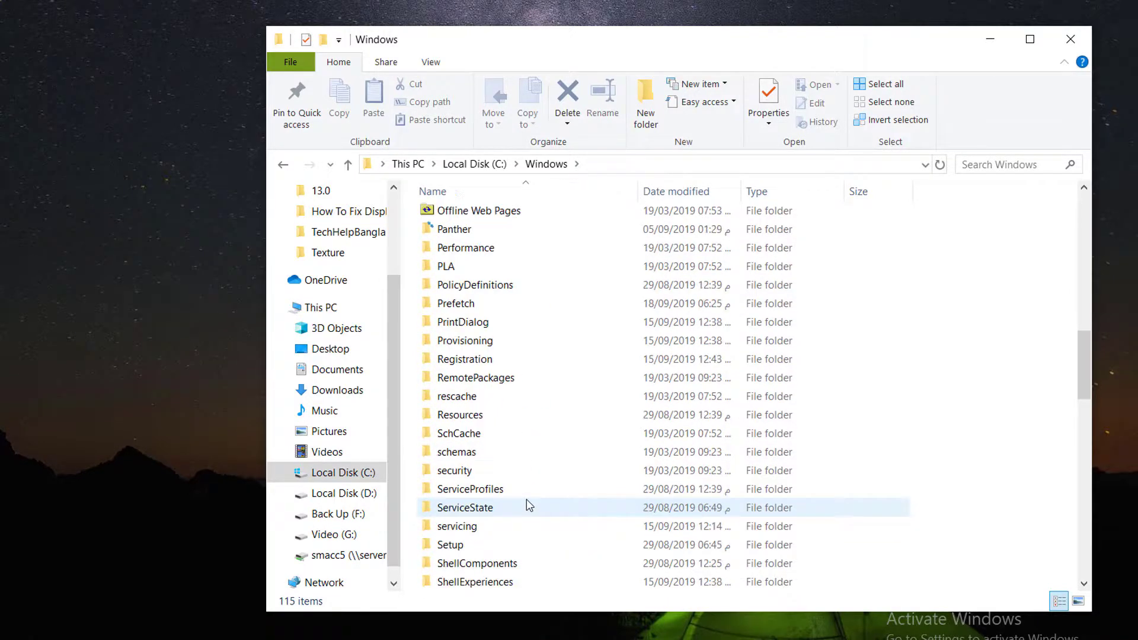
scroll(527, 504, "down", 2)
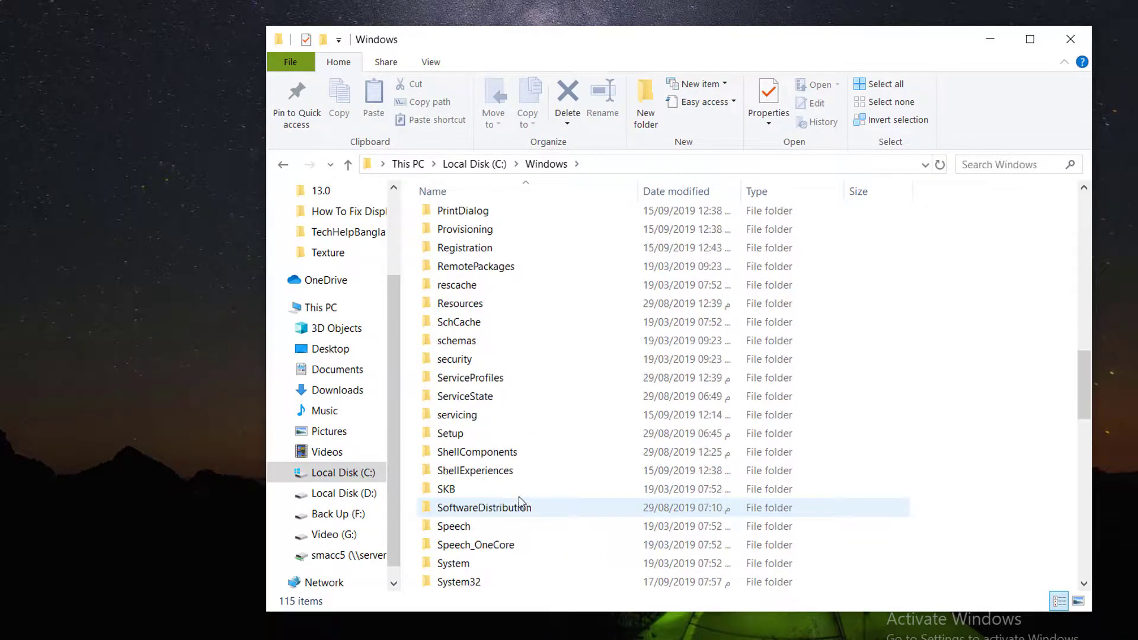
double_click(481, 508)
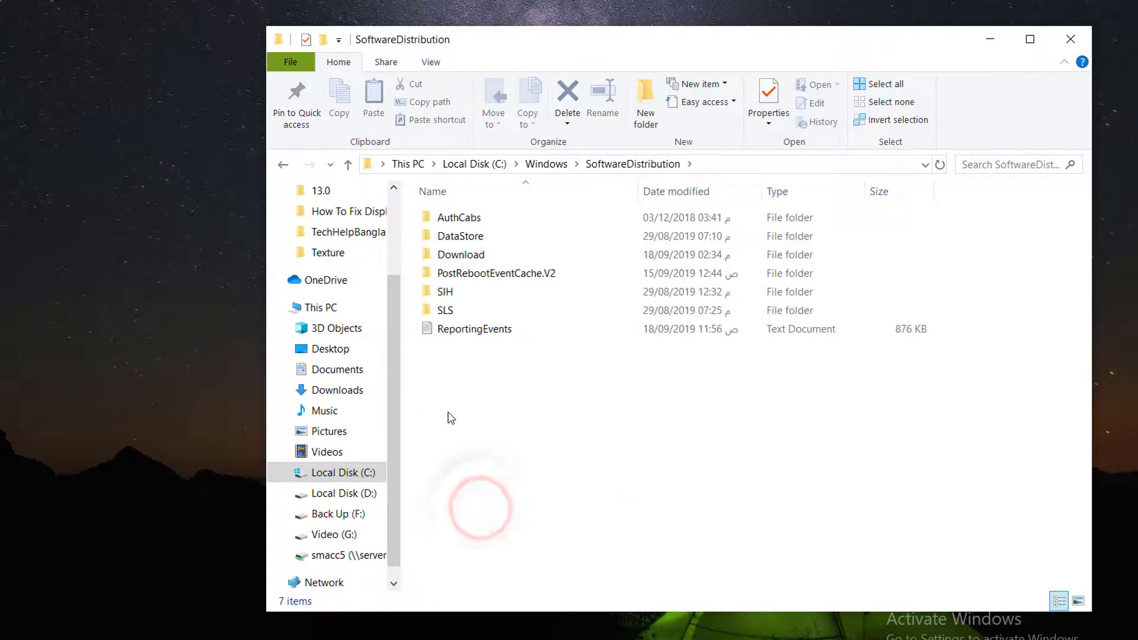
left_click_drag(448, 411, 440, 221)
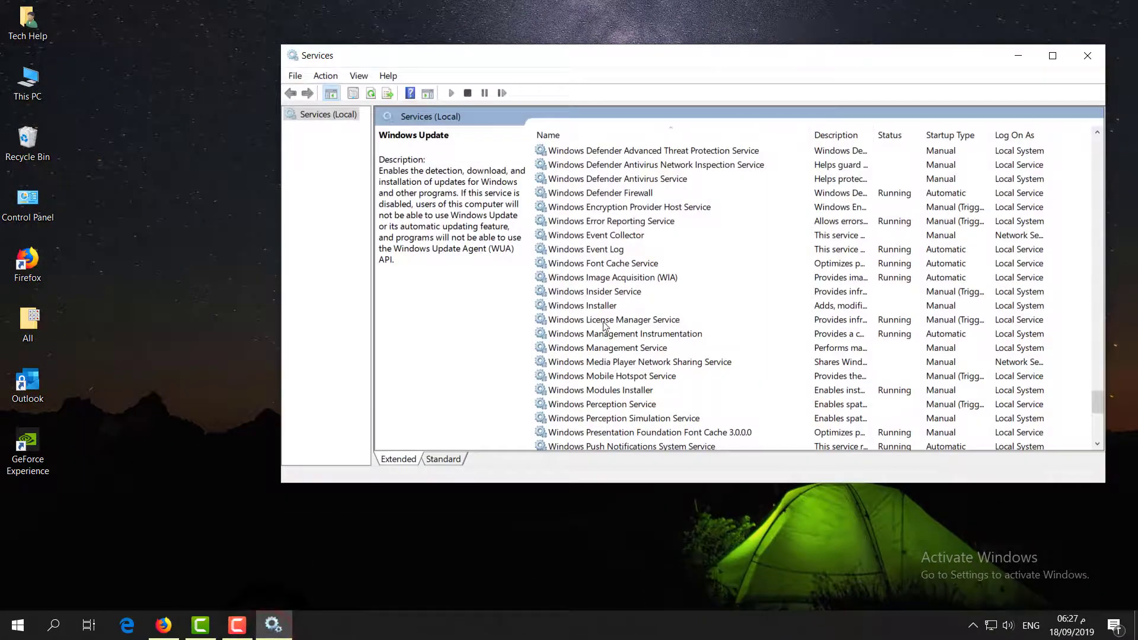
Set the Windows Update startup type back to Automatic and close Services.
scroll(601, 355, "down", 3)
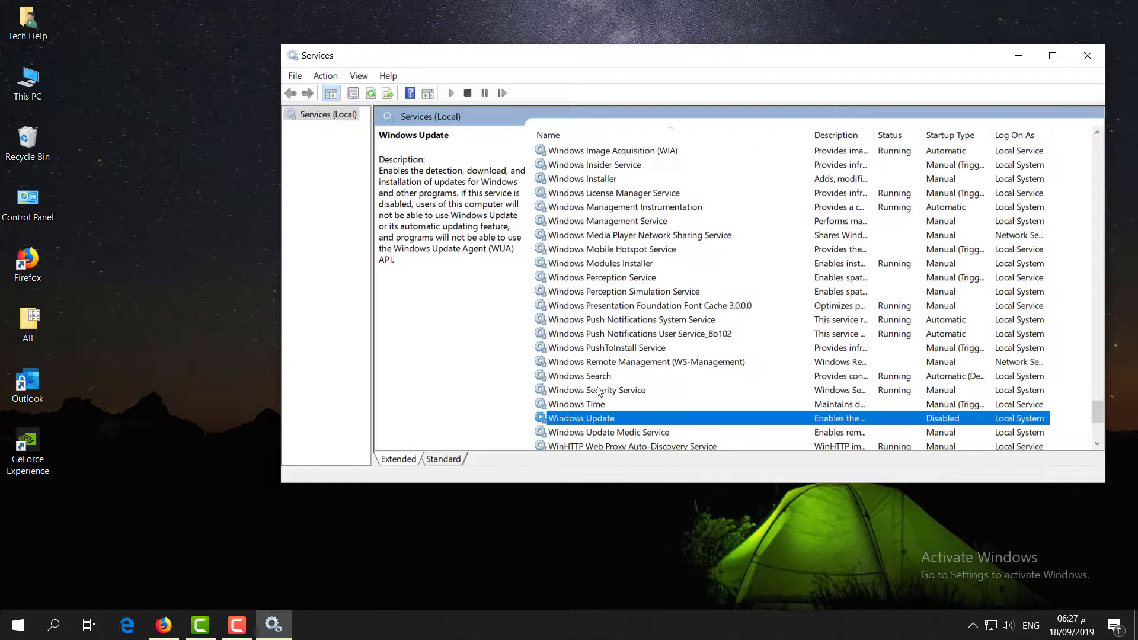
double_click(605, 419)
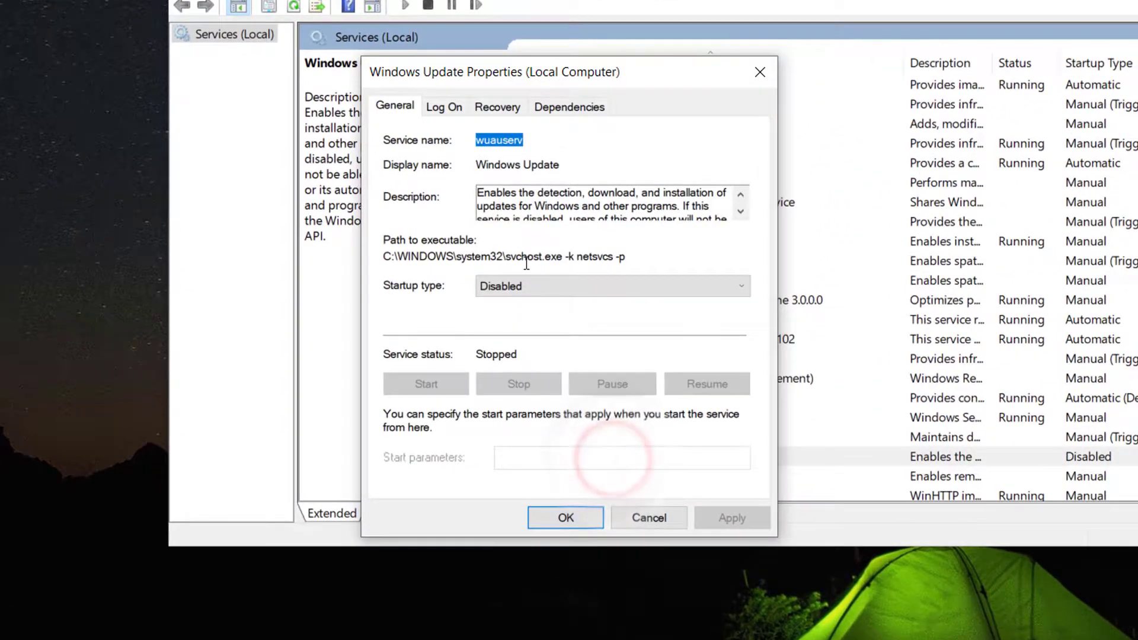
left_click(571, 286)
left_click(534, 316)
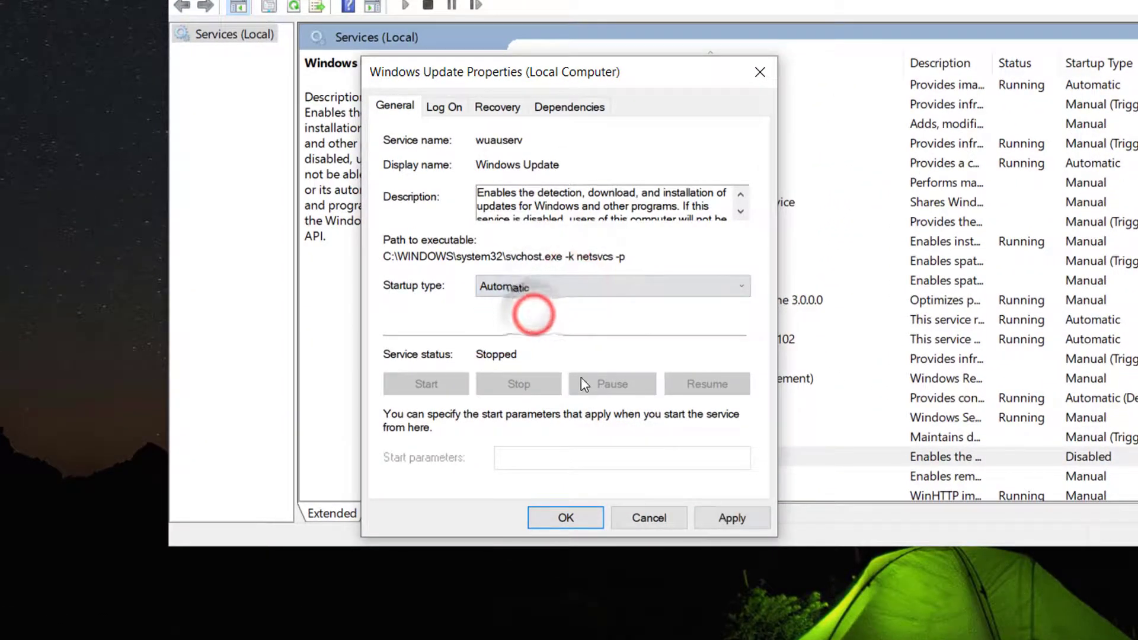
left_click(731, 517)
left_click(566, 518)
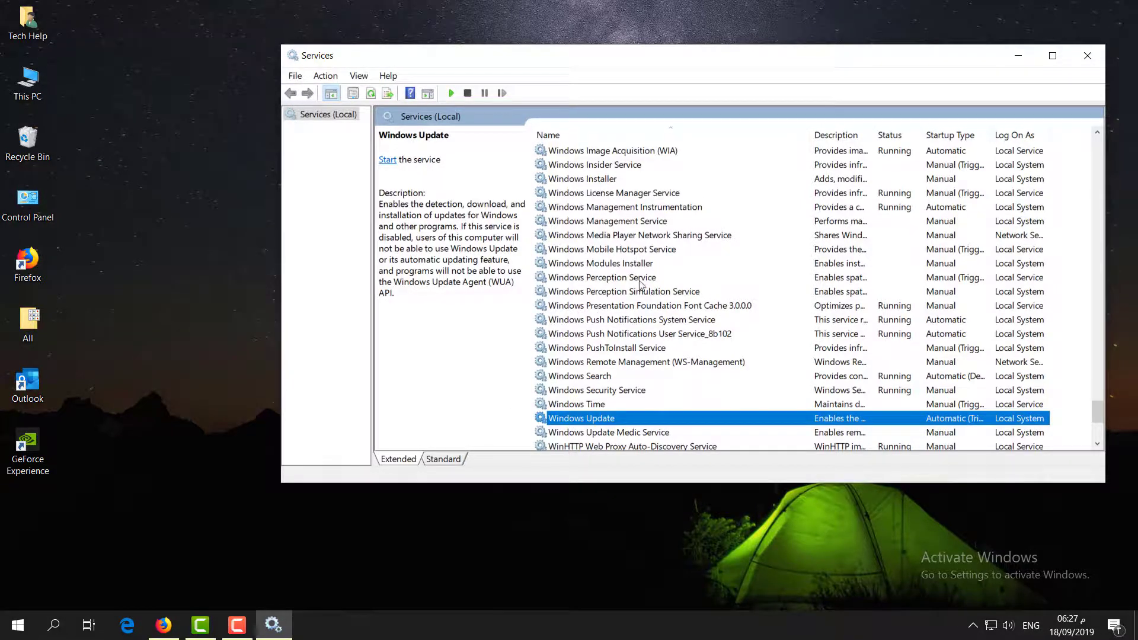
left_click(1097, 59)
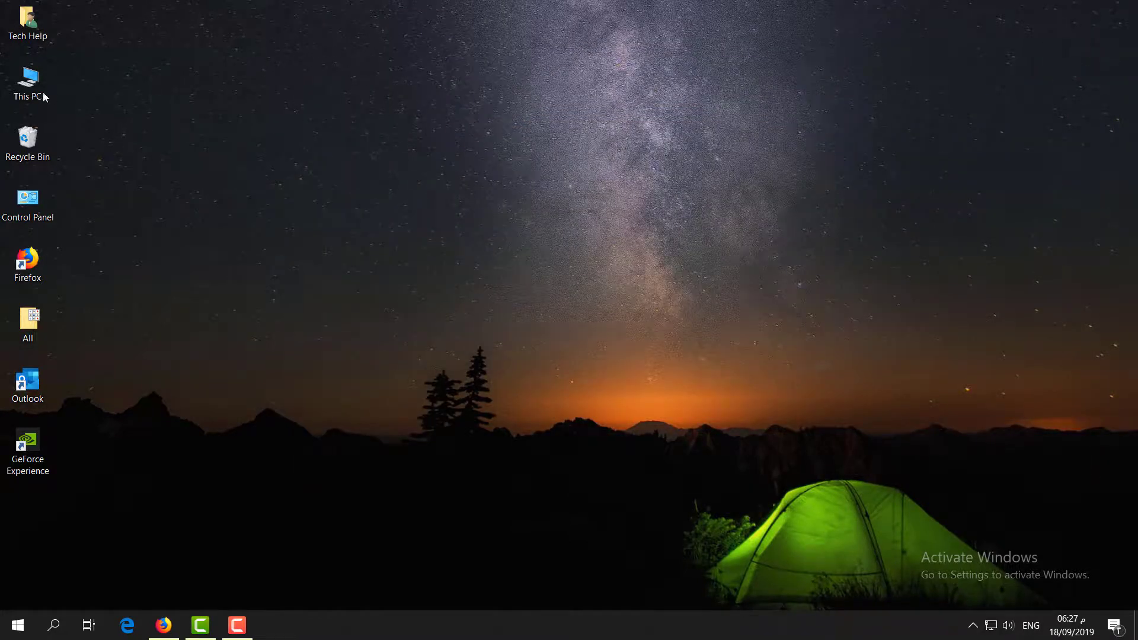
Open C:\Windows\System32 in File Explorer via This PC.
left_click(23, 72)
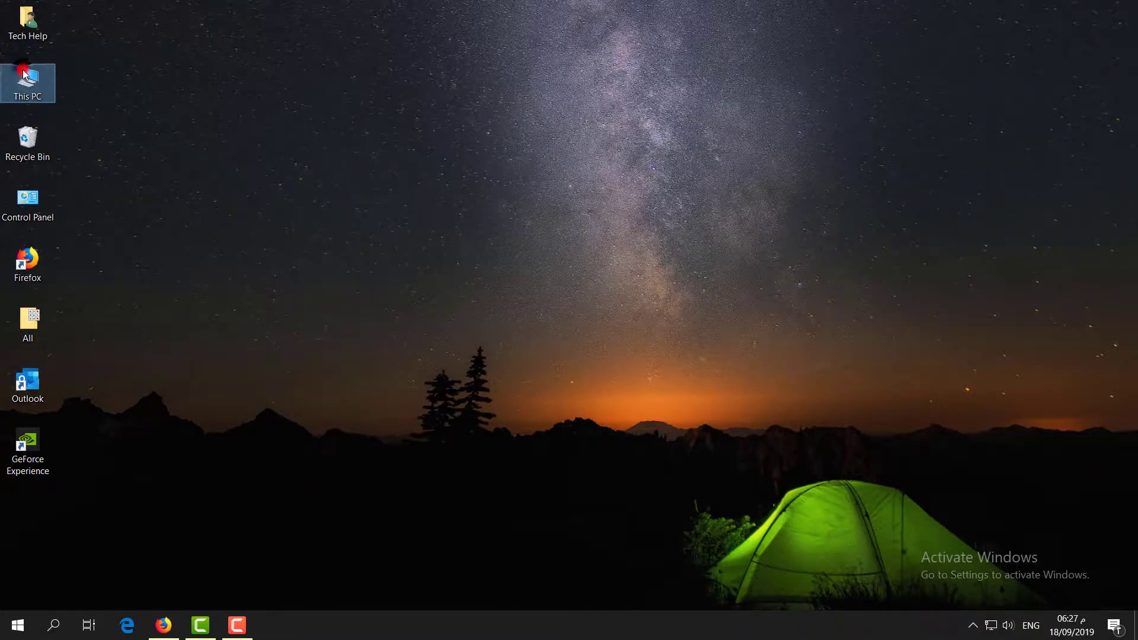
double_click(24, 72)
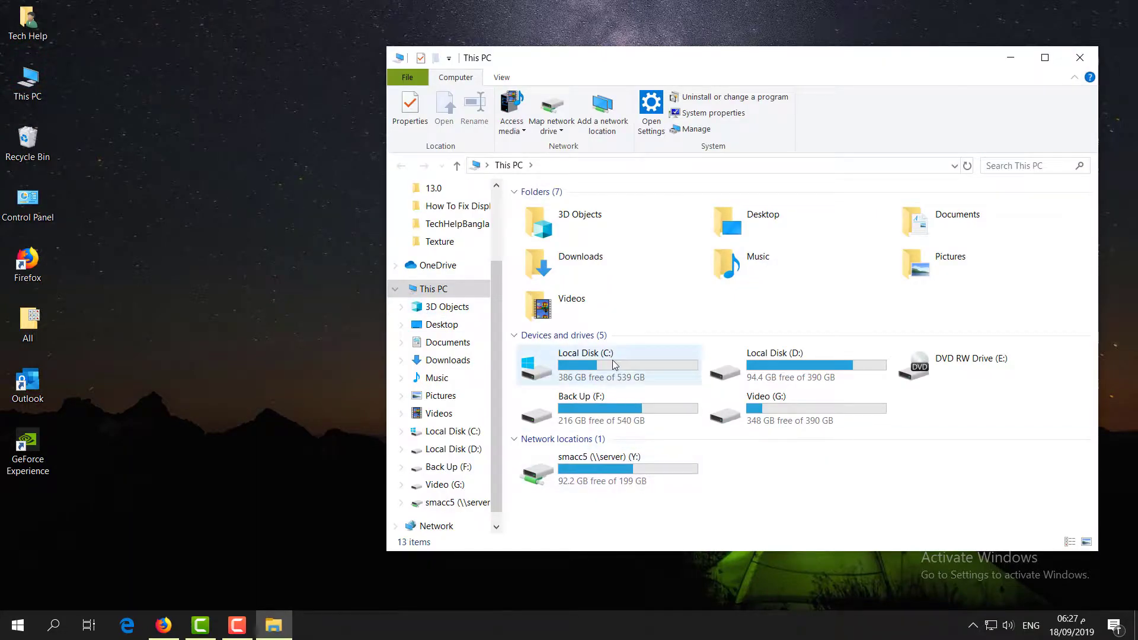
double_click(612, 365)
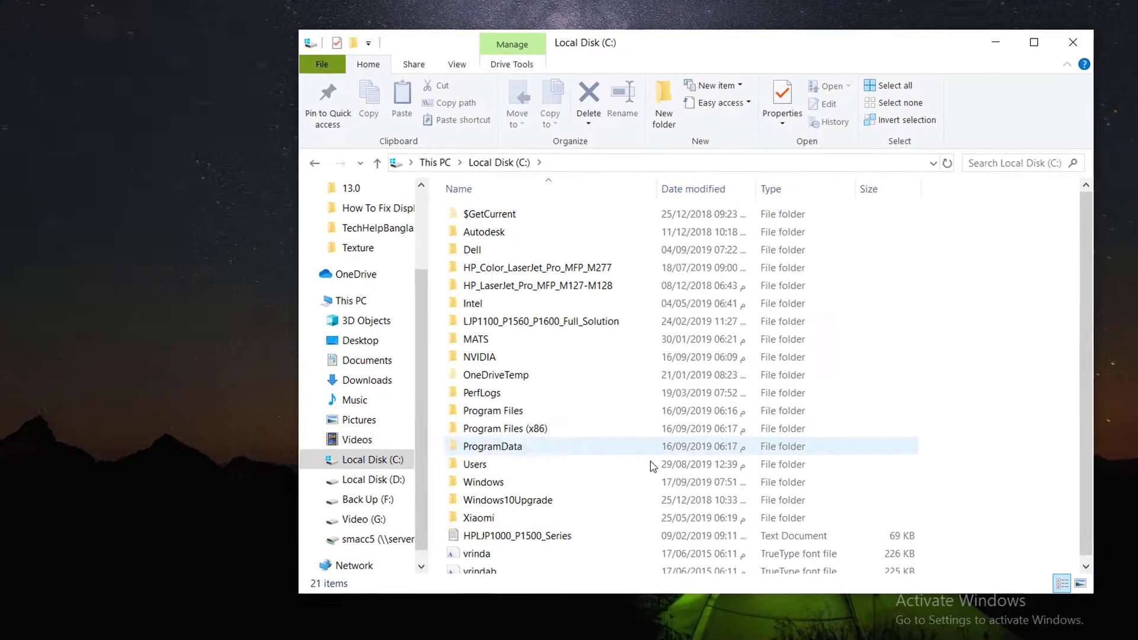
double_click(483, 482)
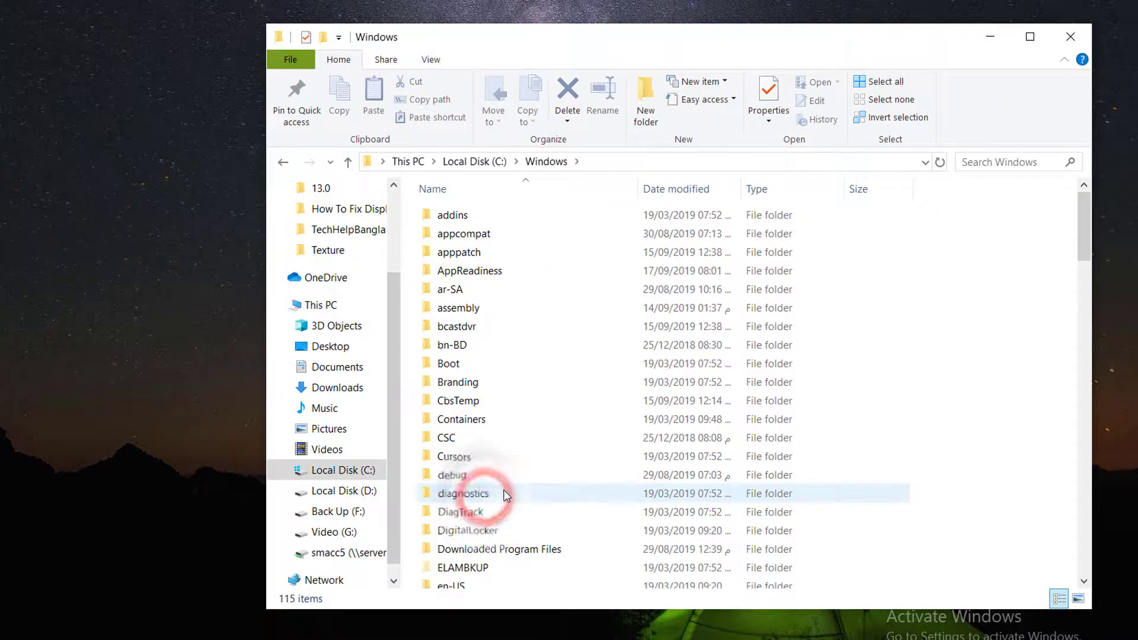
scroll(507, 496, "down", 20)
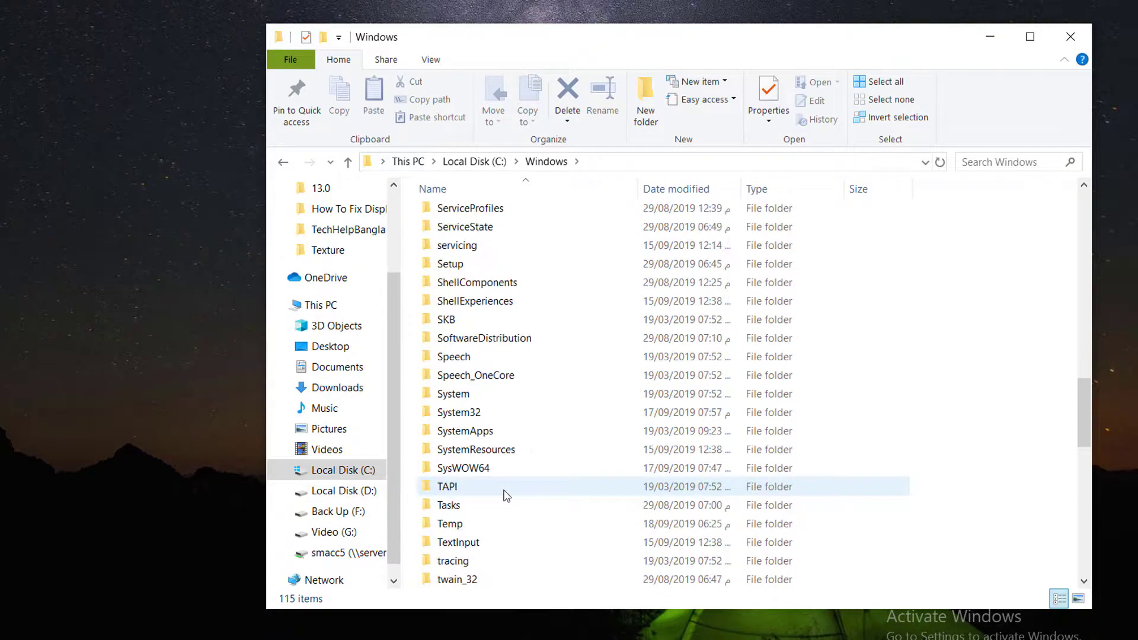
double_click(481, 413)
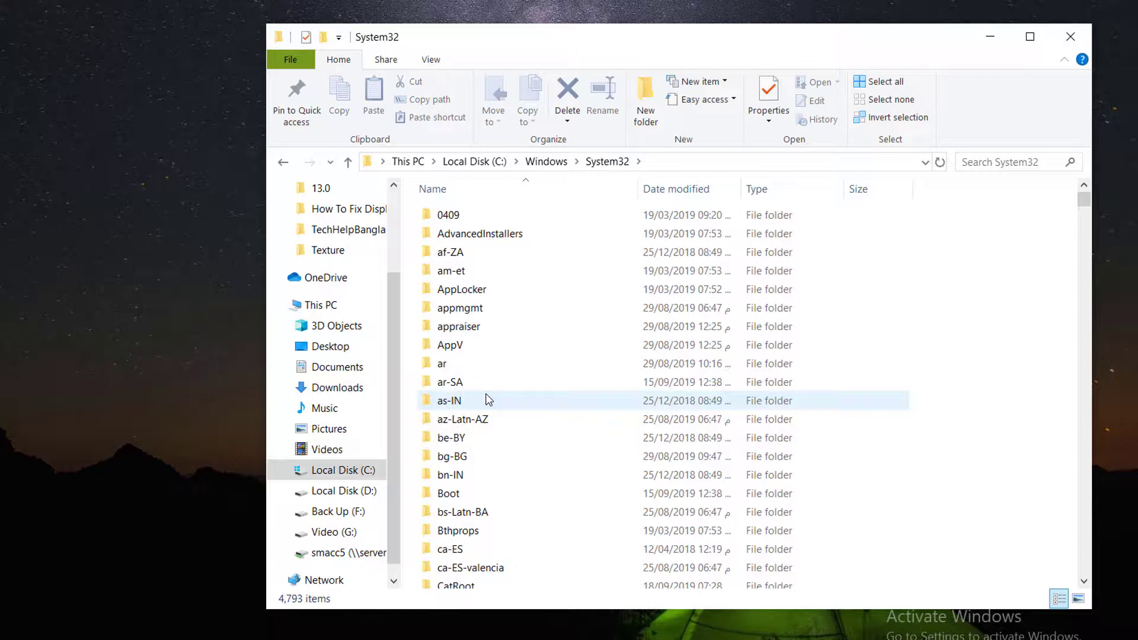
Open the catroot2 folder and select all nine of its items.
scroll(541, 435, "down", 13)
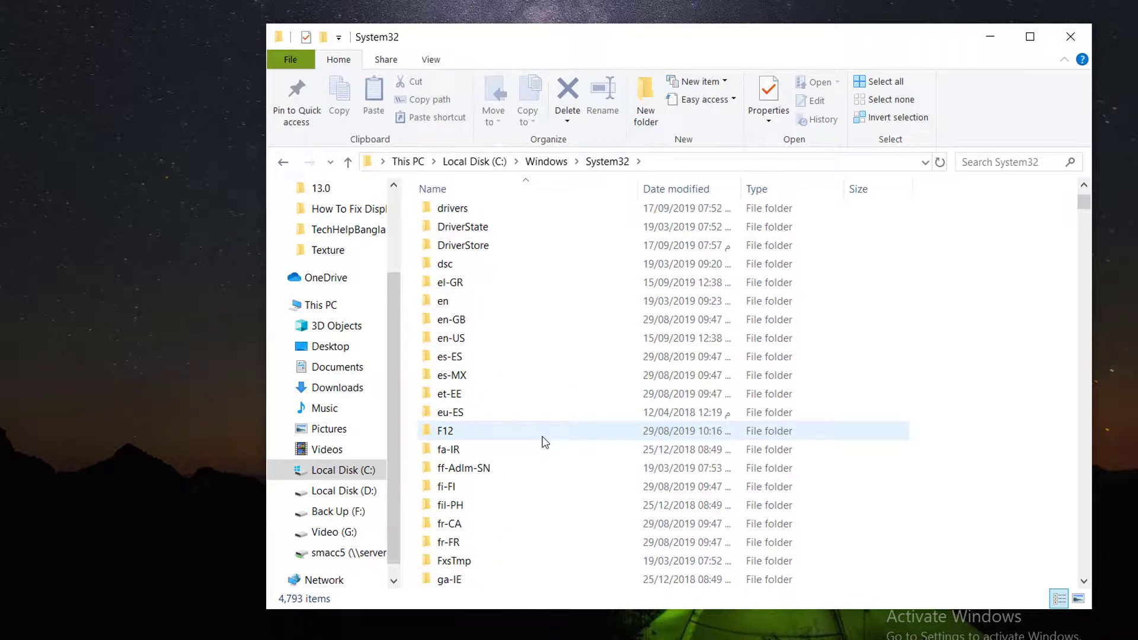
scroll(546, 441, "down", 18)
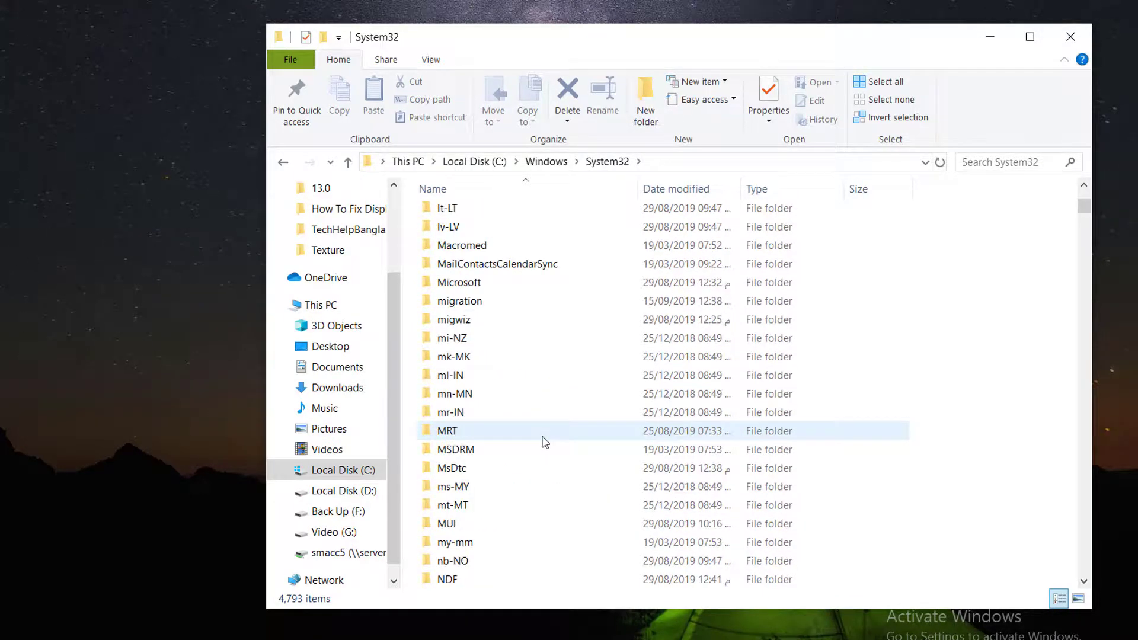
scroll(541, 451, "up", 17)
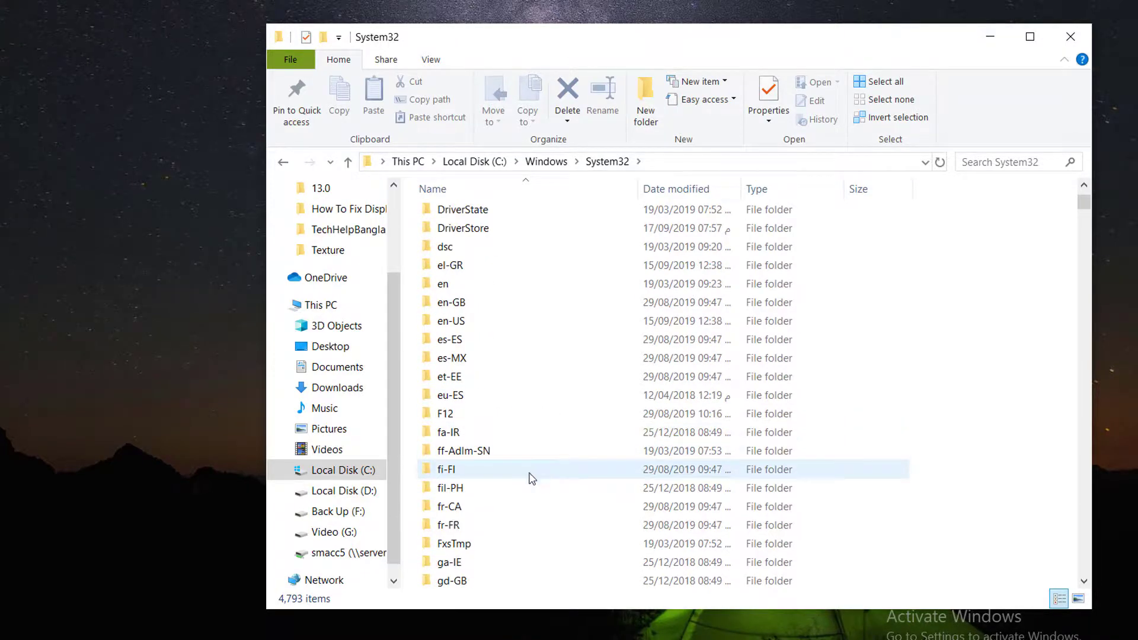
scroll(527, 483, "down", 2)
key("c")
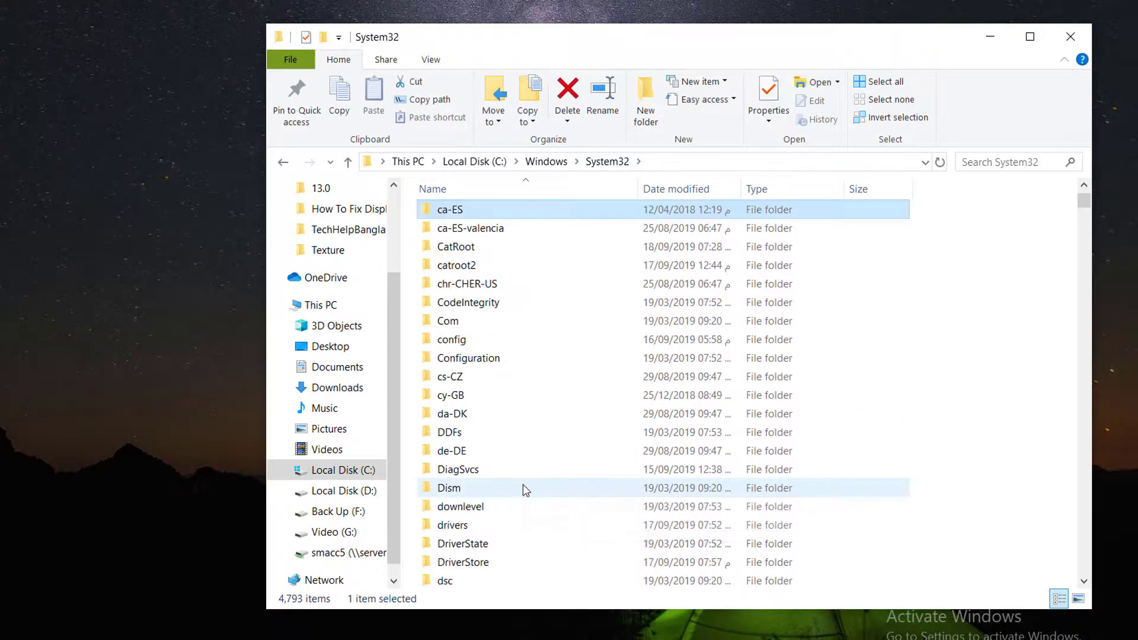
key("Down")
double_click(468, 265)
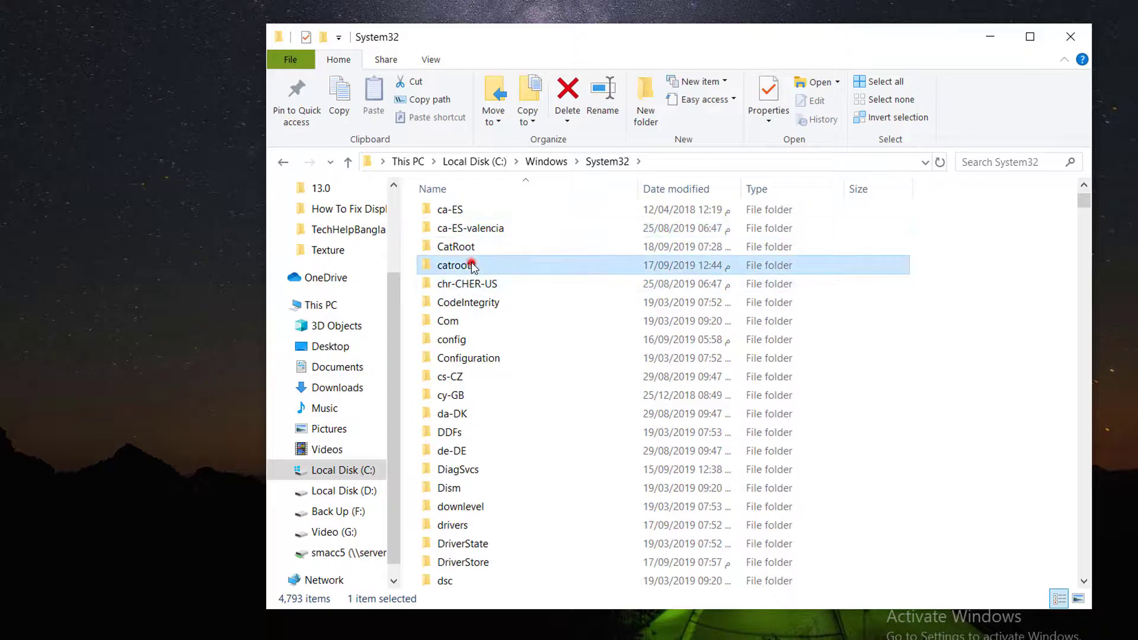
left_click_drag(478, 413, 462, 191)
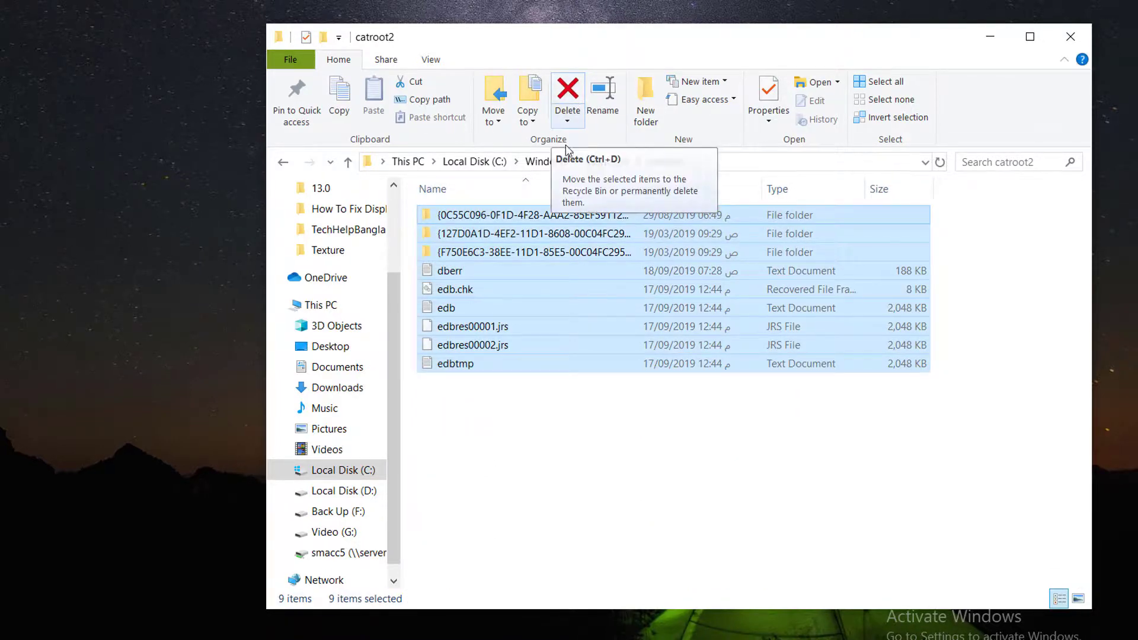
Close File Explorer and go to Settings > Update & Security > Troubleshoot.
left_click(1070, 36)
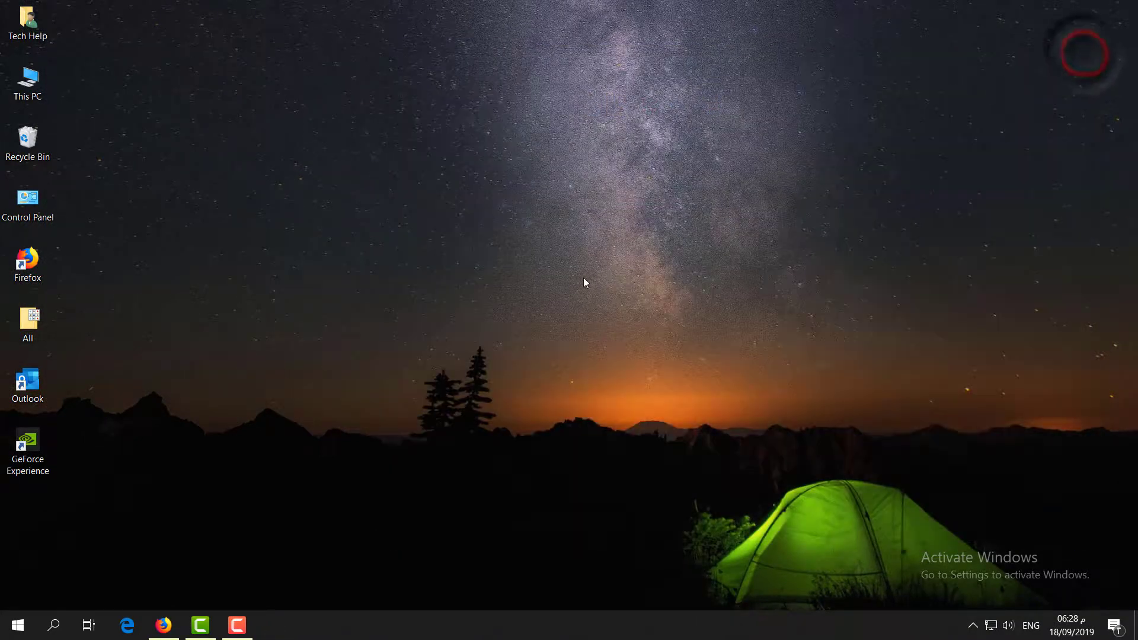
left_click(18, 625)
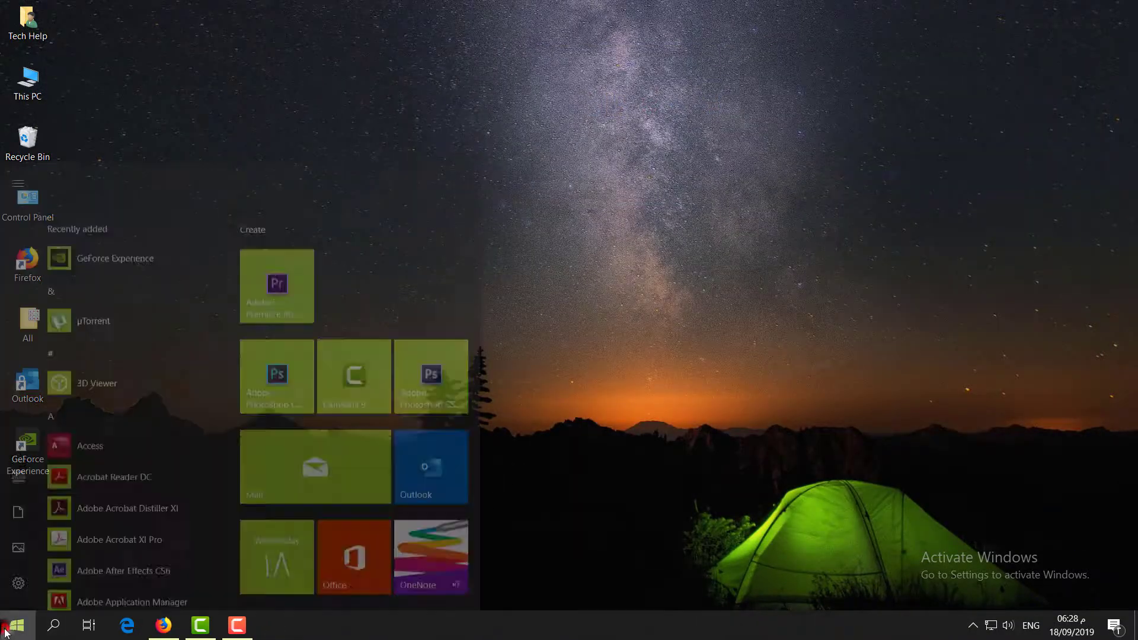
left_click(21, 560)
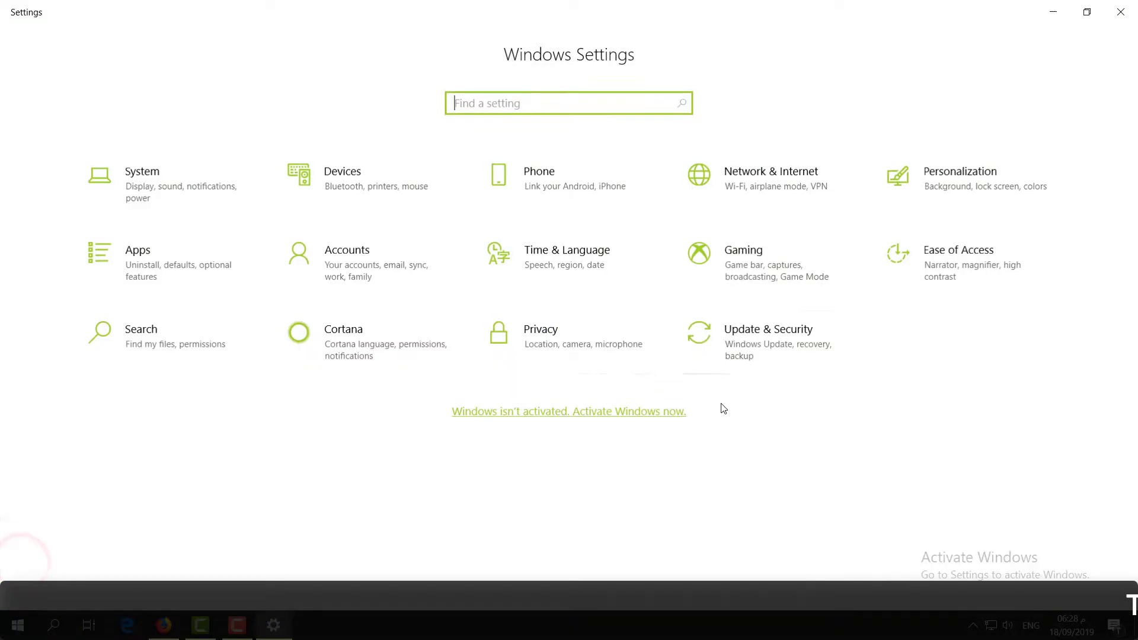
left_click(729, 351)
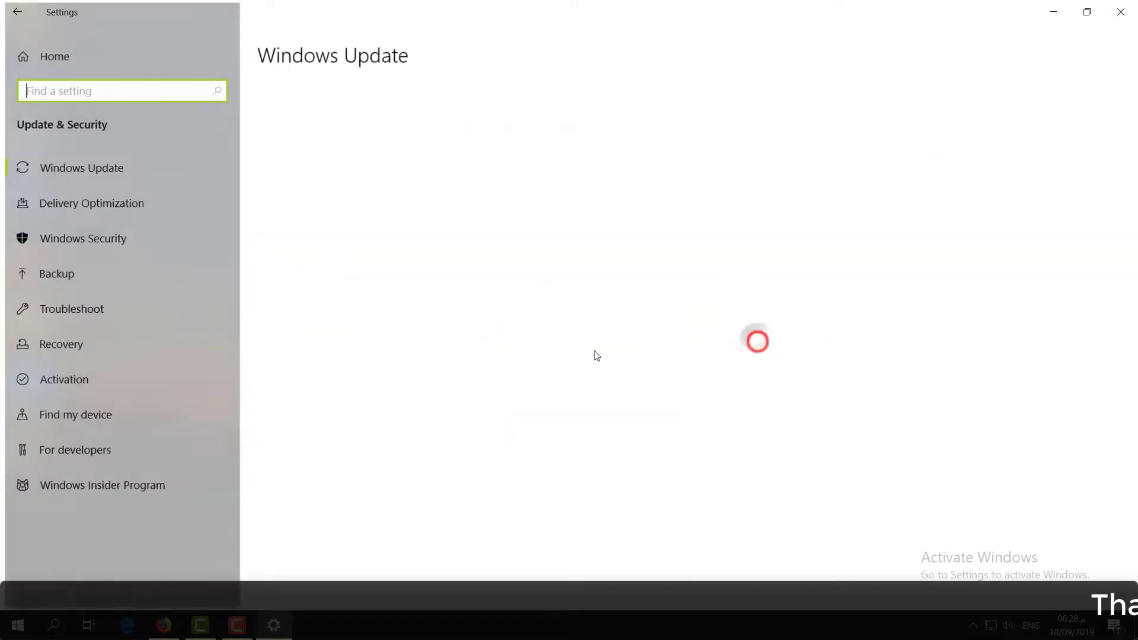
left_click(84, 302)
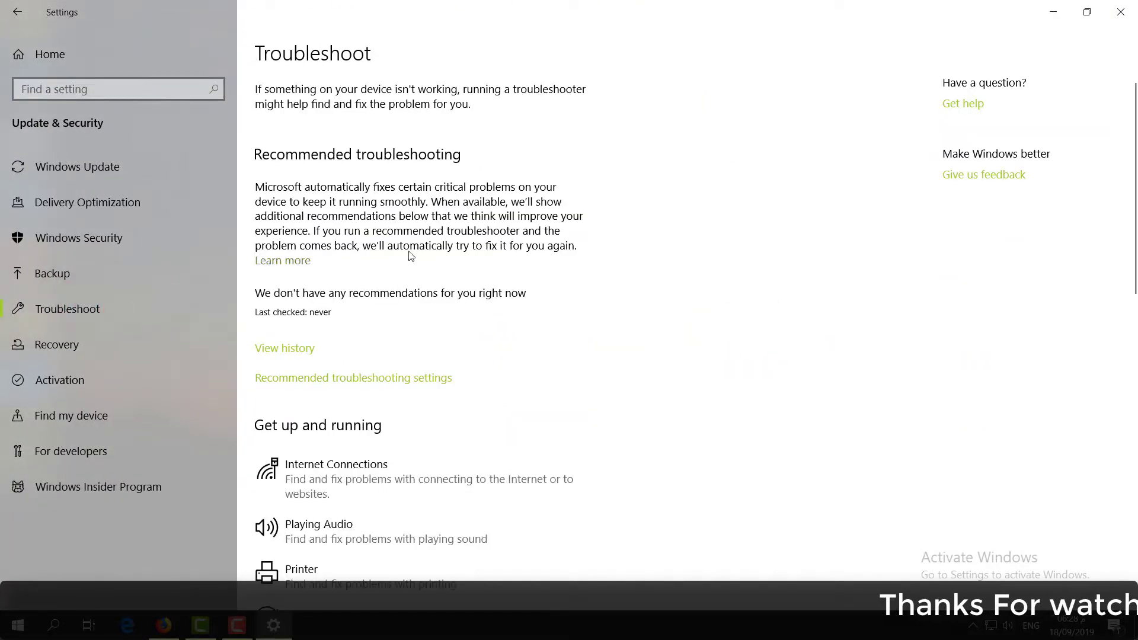
Start the Windows Update troubleshooter.
scroll(407, 254, "down", 5)
left_click(365, 285)
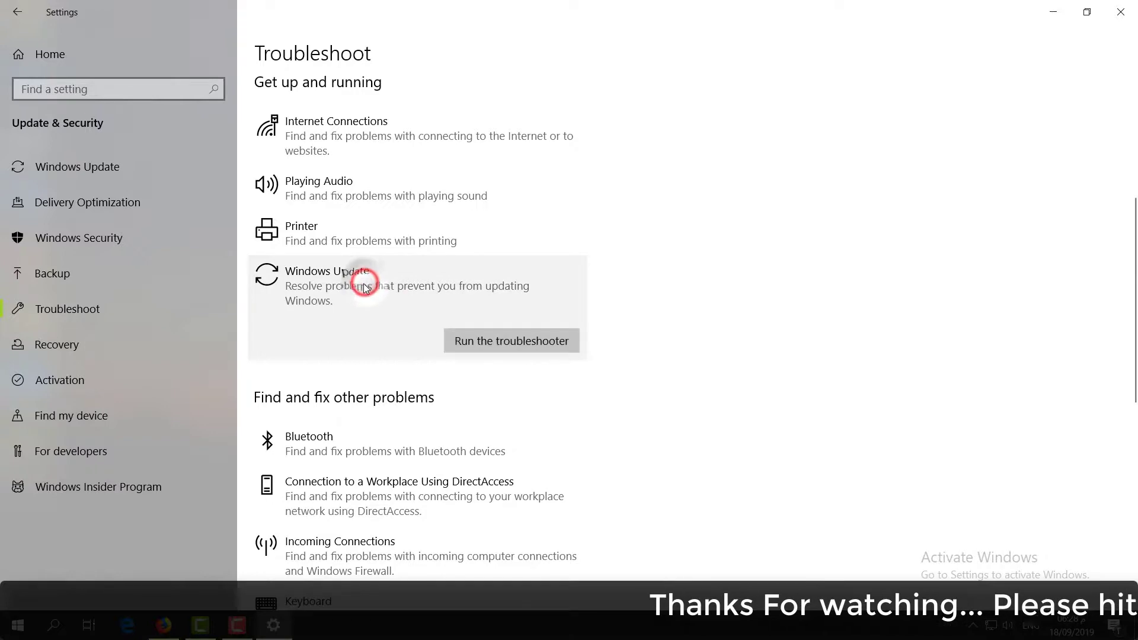
left_click(471, 345)
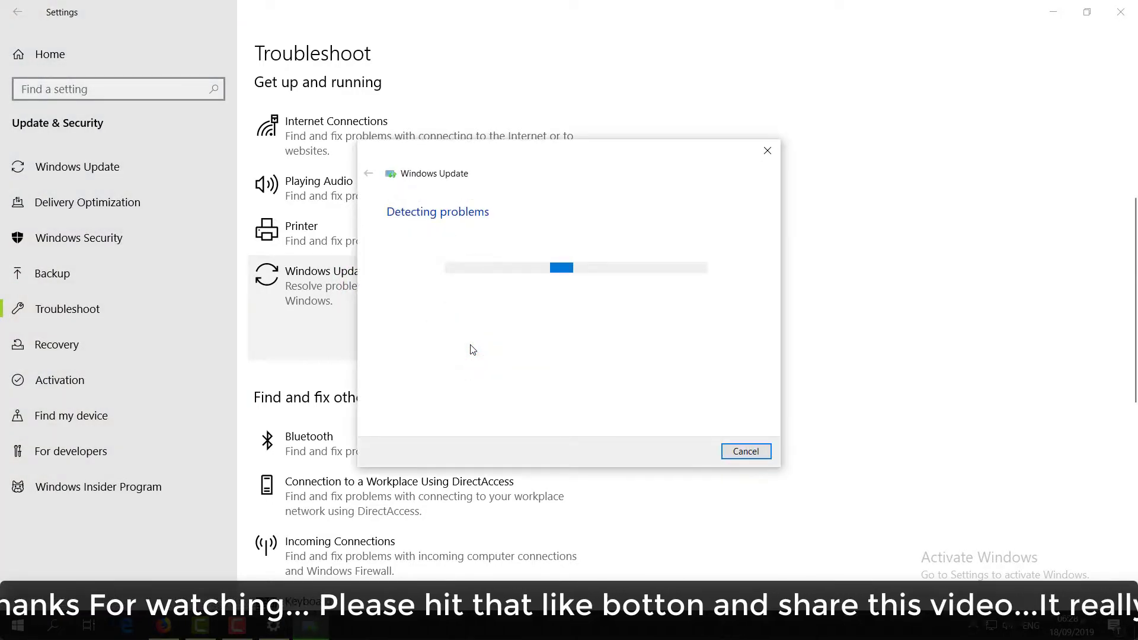